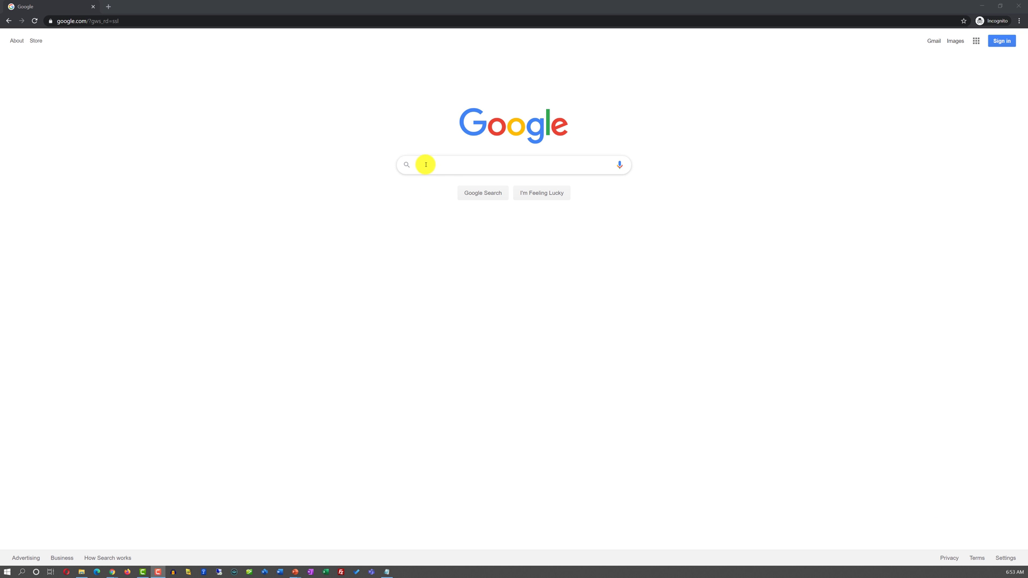
- Google 'free office for students' and open the Microsoft Office 365 for schools result in a new tab
left_click(426, 165)
type("free office for students")
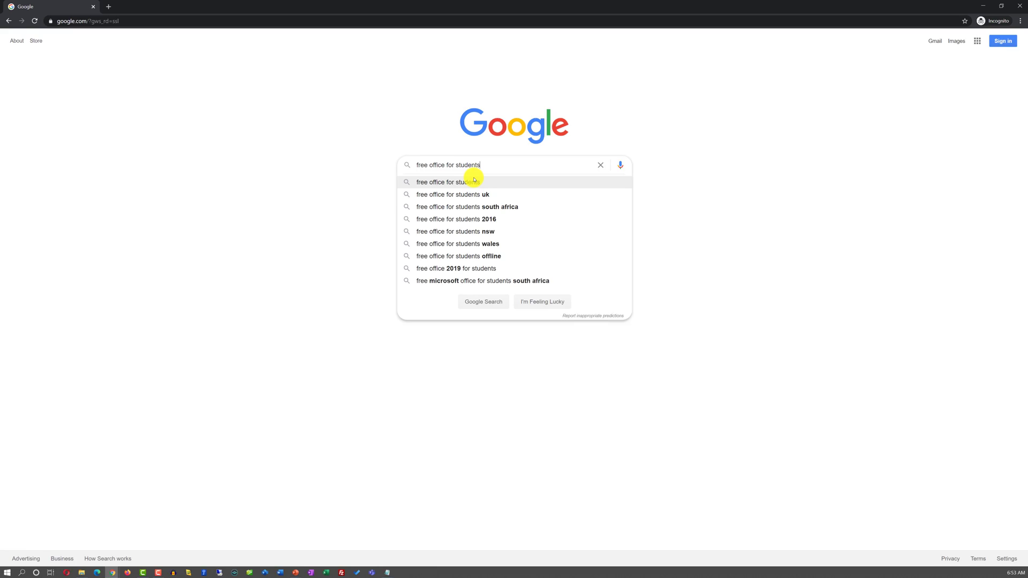
left_click(557, 212)
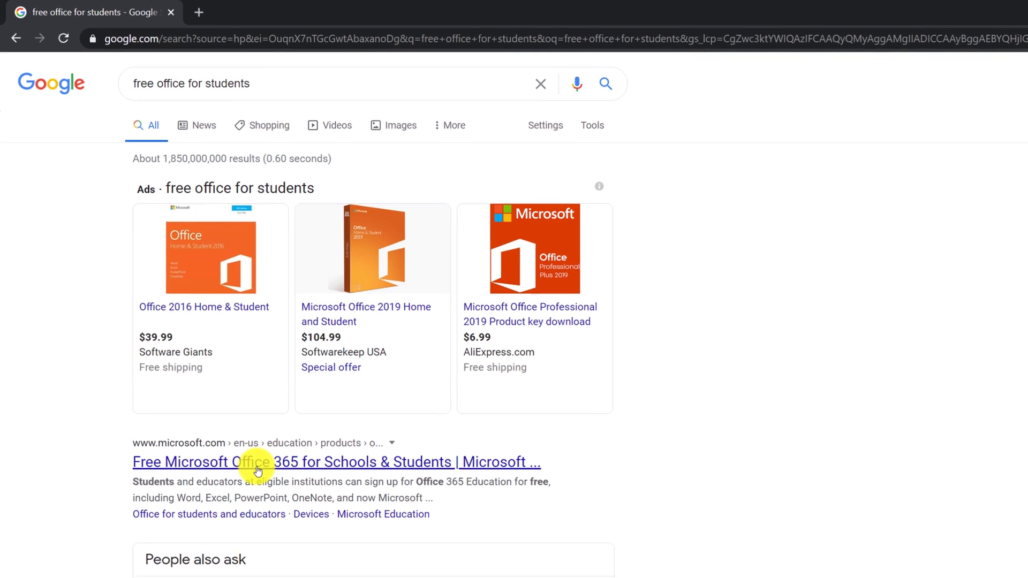
right_click(267, 451)
left_click(267, 453)
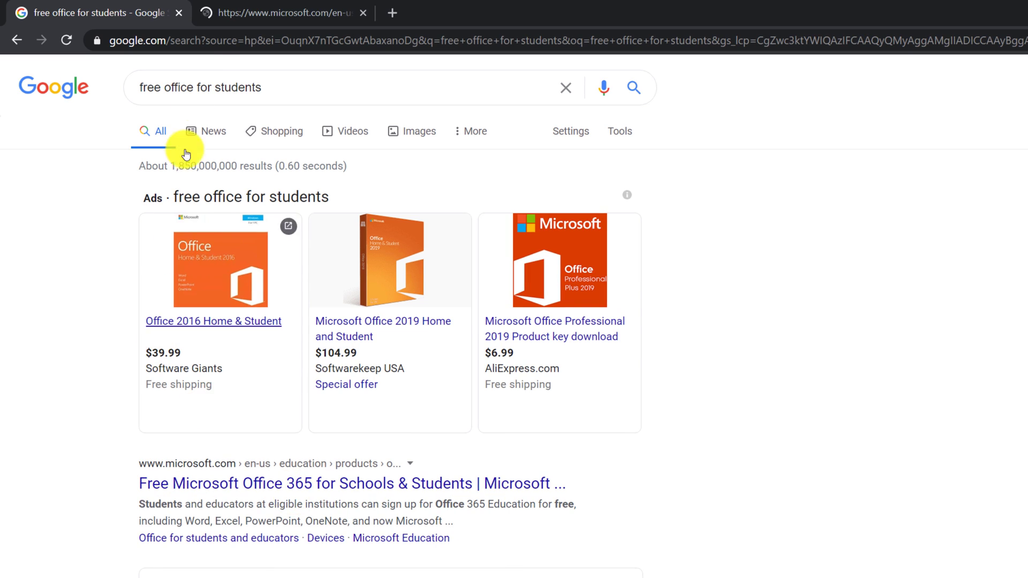
- On the Office 365 Education page, enter your school email address to sign in to Office 365
left_click(284, 9)
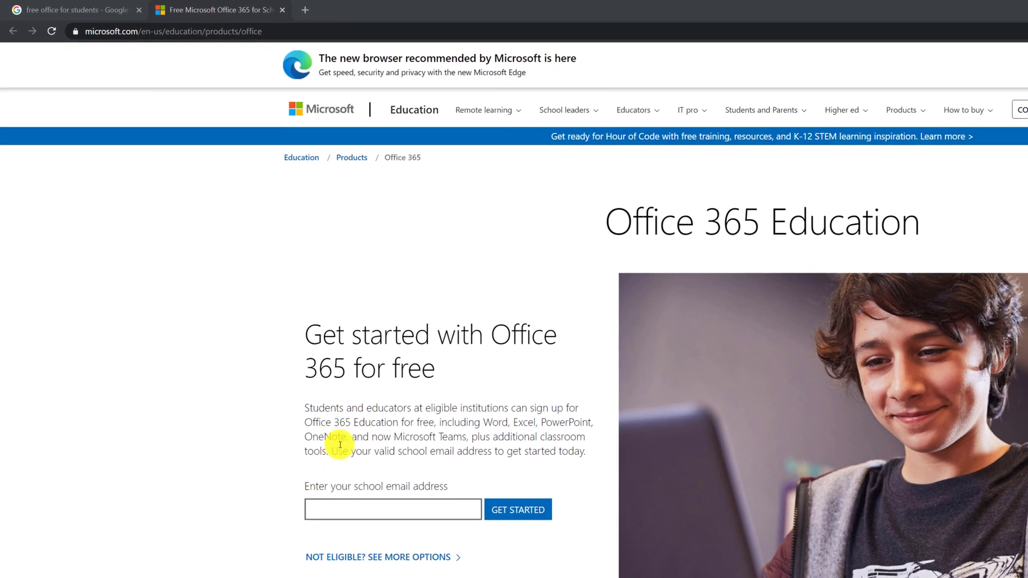
left_click(429, 577)
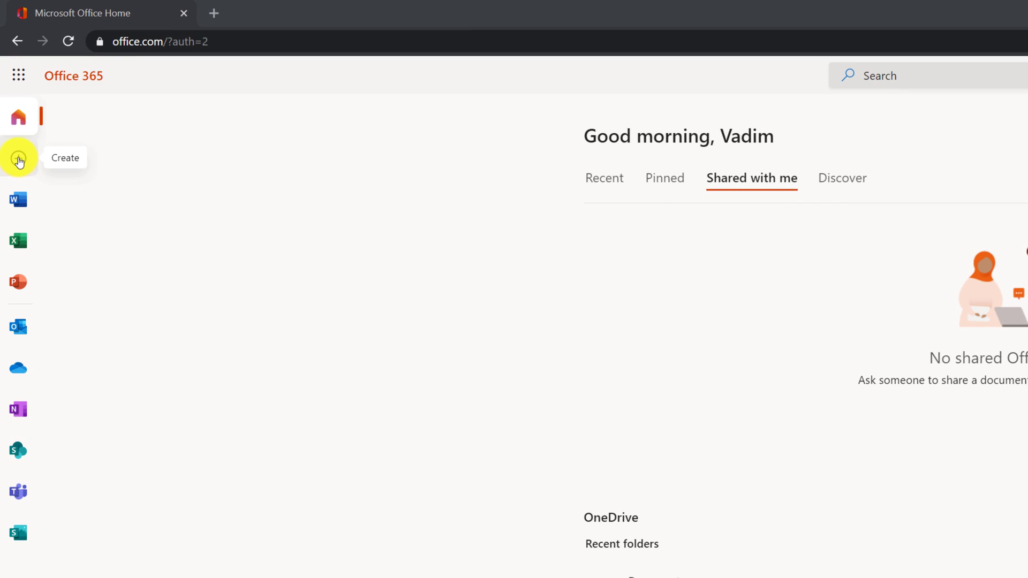
- Open the Create new panel from the Create (+) icon in the left rail
left_click(18, 160)
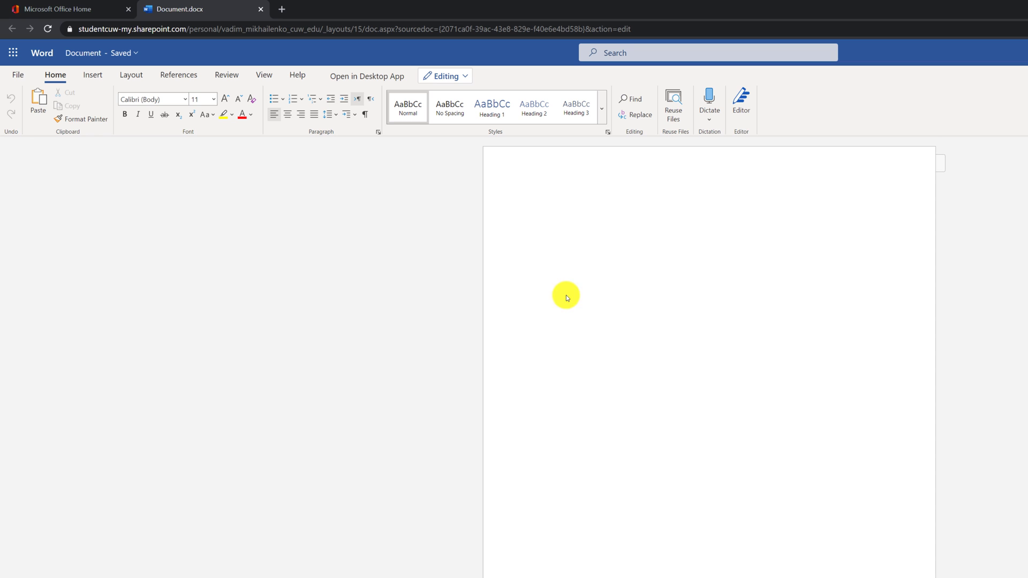
- Look through the Insert, Layout, References, Review and View tabs of the blank document
left_click(93, 75)
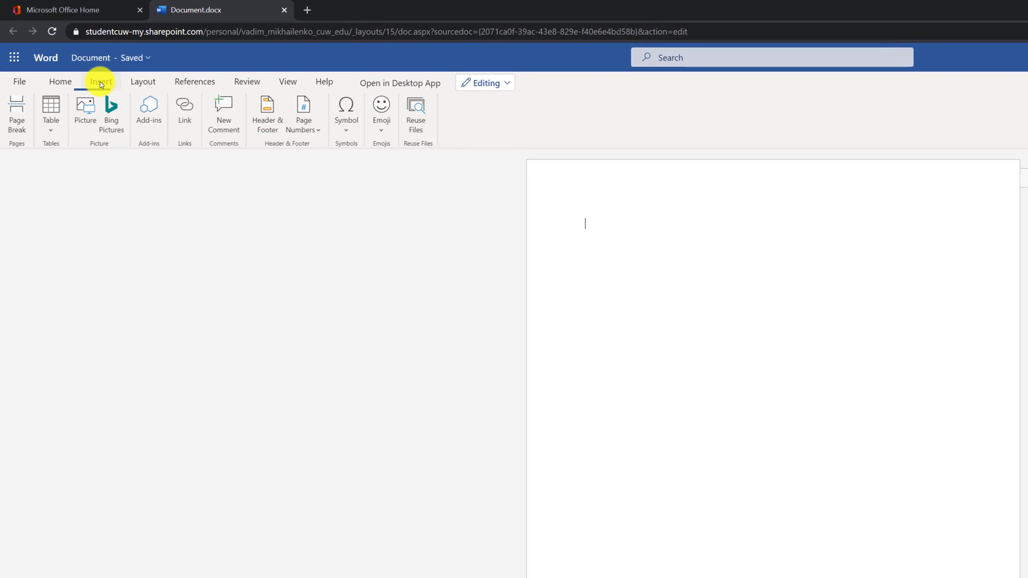
left_click(143, 82)
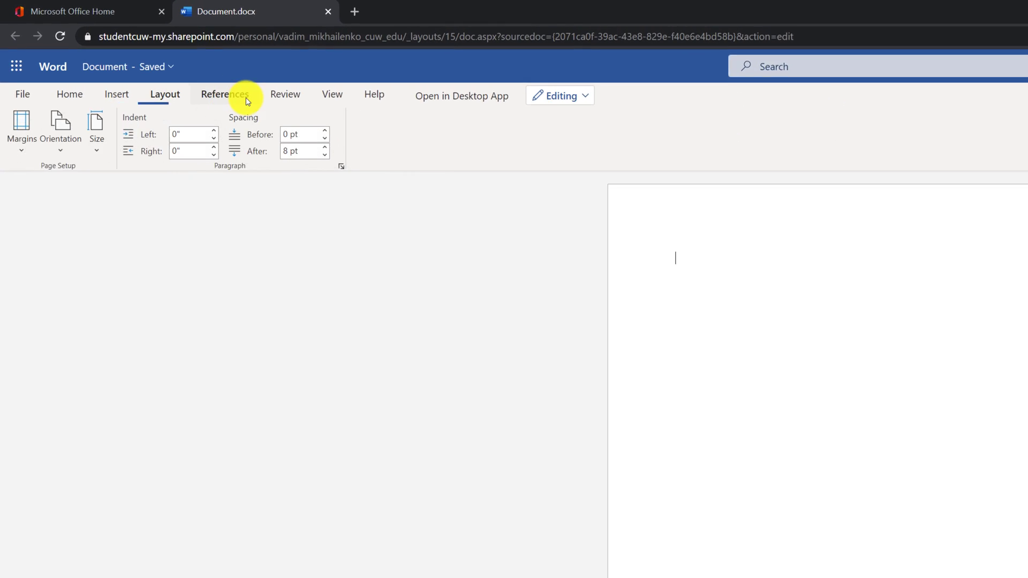
left_click(194, 81)
left_click(337, 106)
left_click(378, 107)
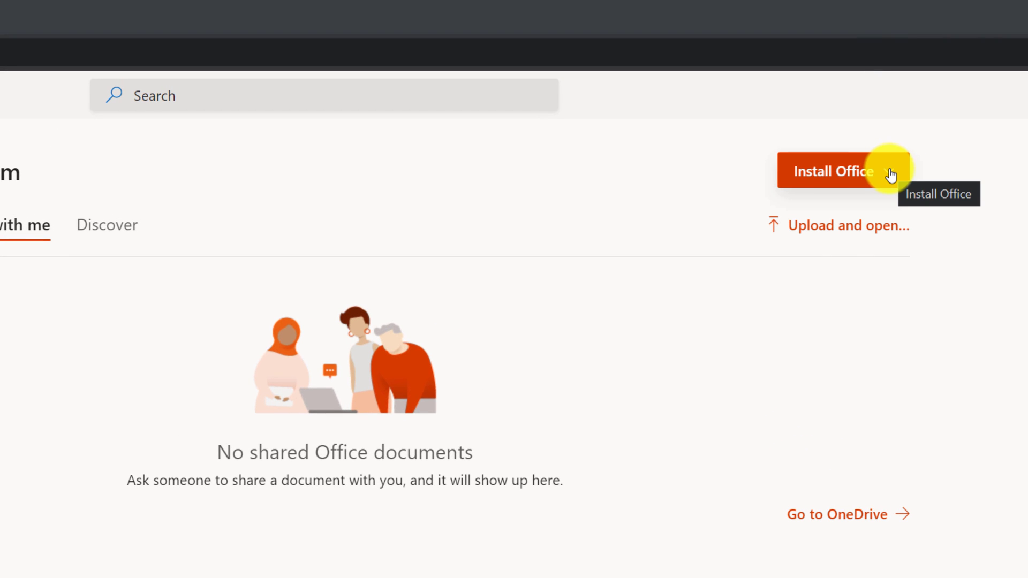
- Start installing the Office 365 apps from the Install Office menu
left_click(891, 175)
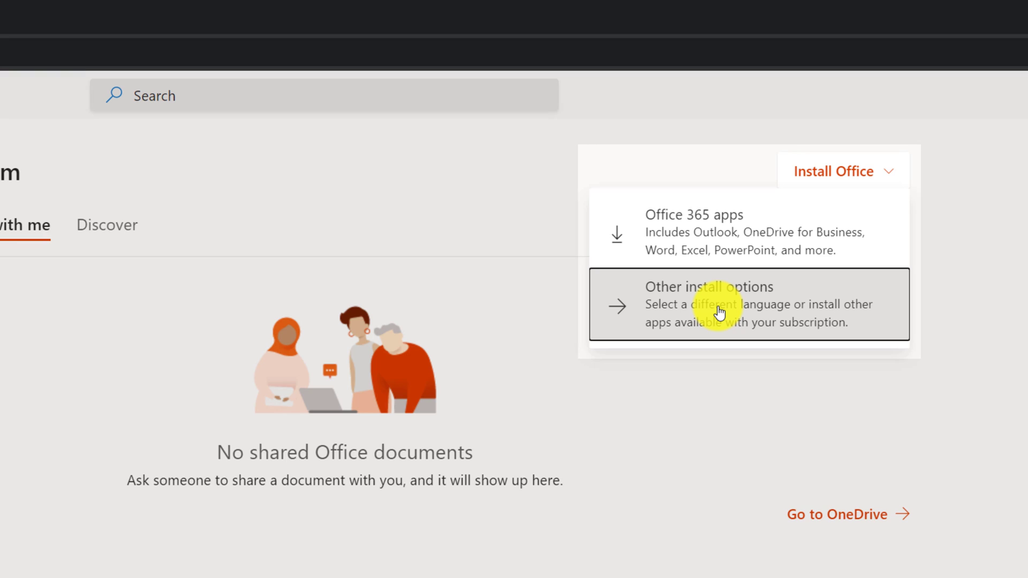
left_click(937, 236)
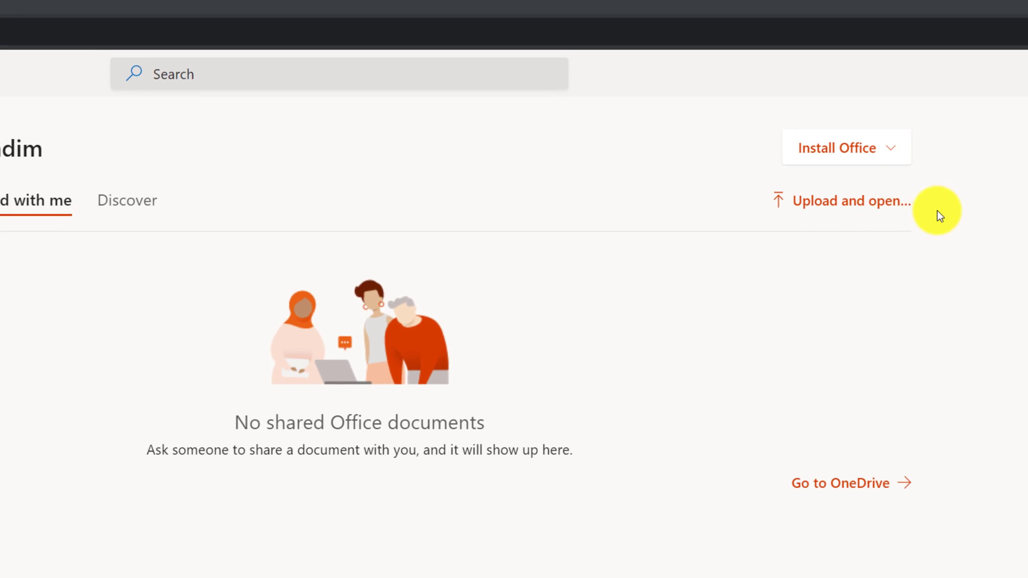
left_click(886, 148)
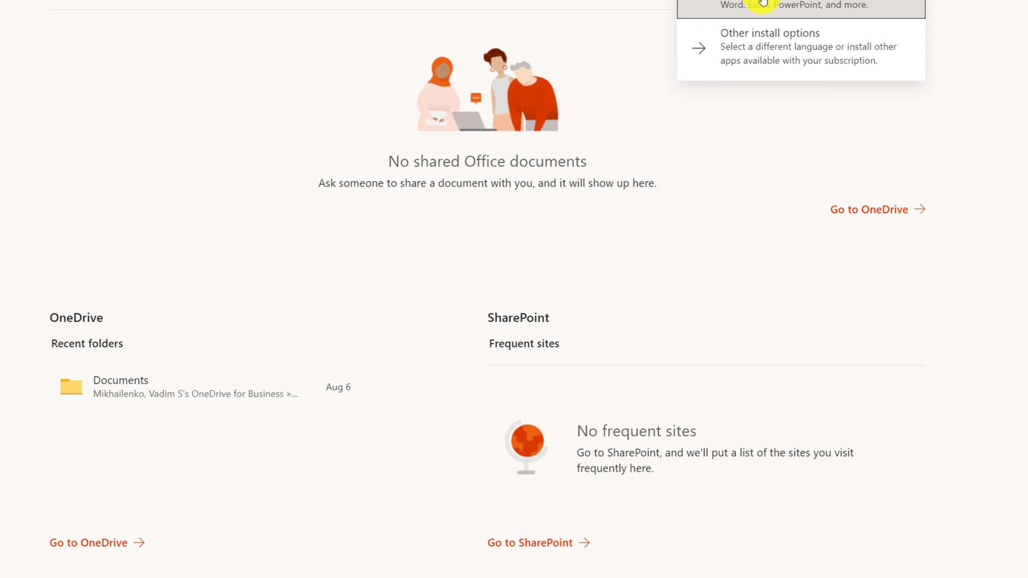
left_click(763, 2)
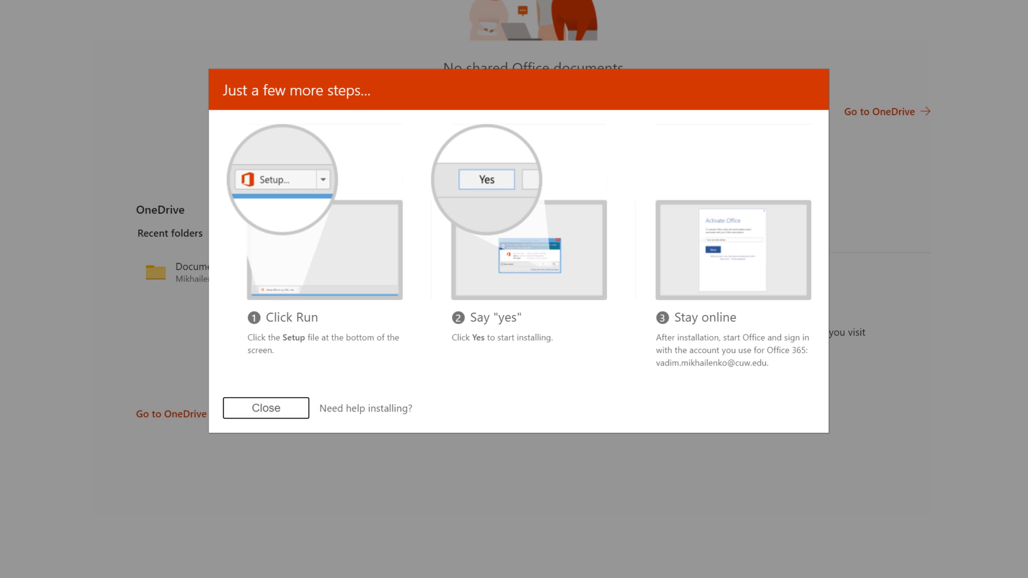
- Dismiss the 'Just a few more steps...' installation dialog
key("Escape")
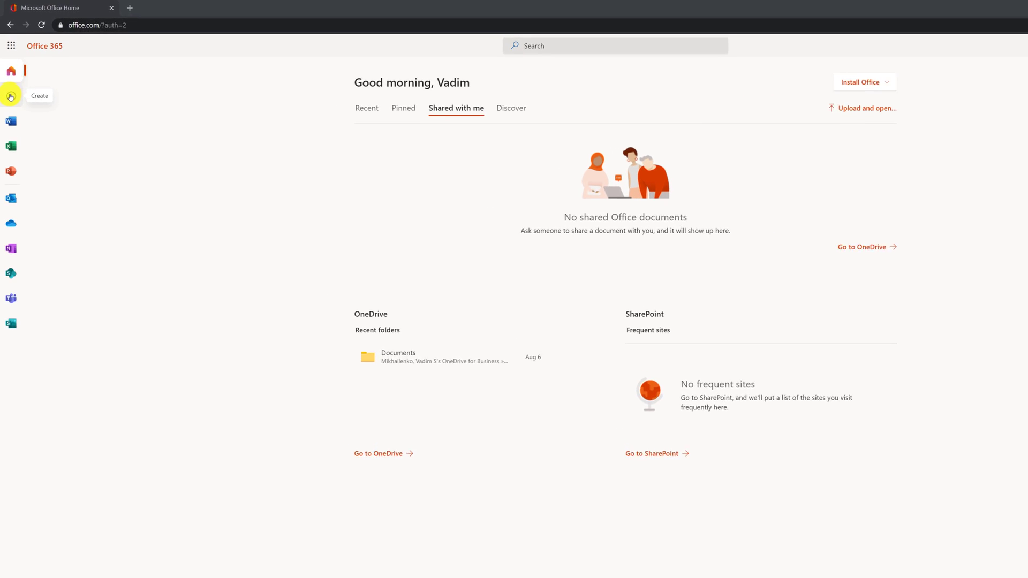
- Open the Create (+) panel to reach the 'Stories from my Dad's Childhood - Final' document
left_click(10, 83)
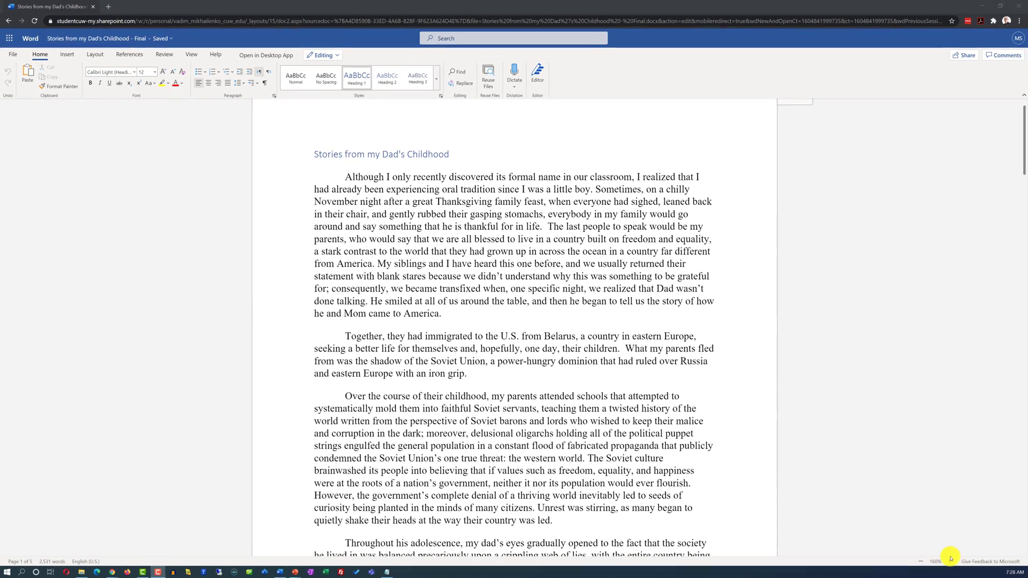
- Zoom the page to 190% and select the essay's whole opening paragraph, Although to America
left_click(949, 562)
left_click(949, 562)
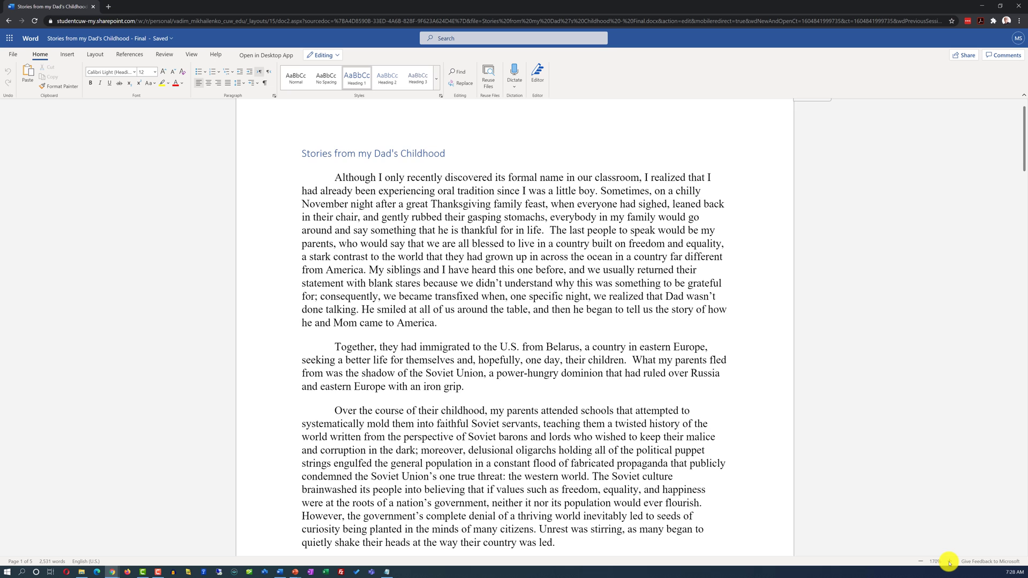
left_click(950, 561)
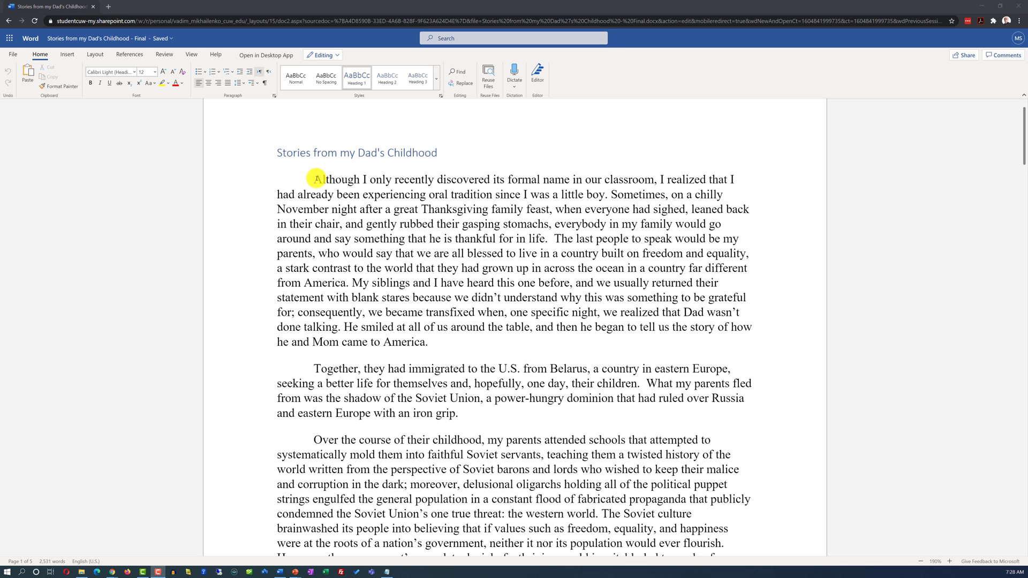
triple_click(316, 179)
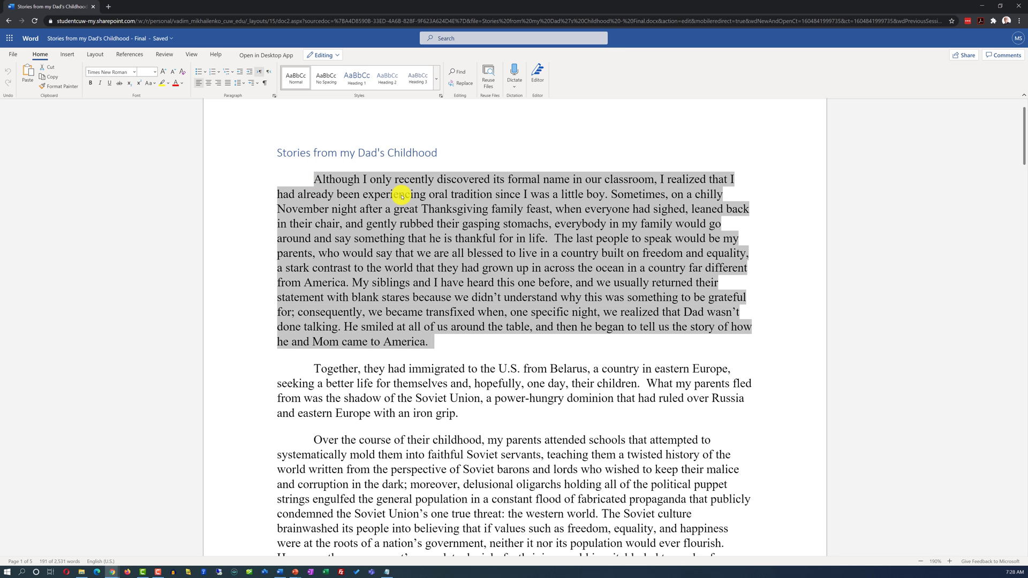
right_click(401, 196)
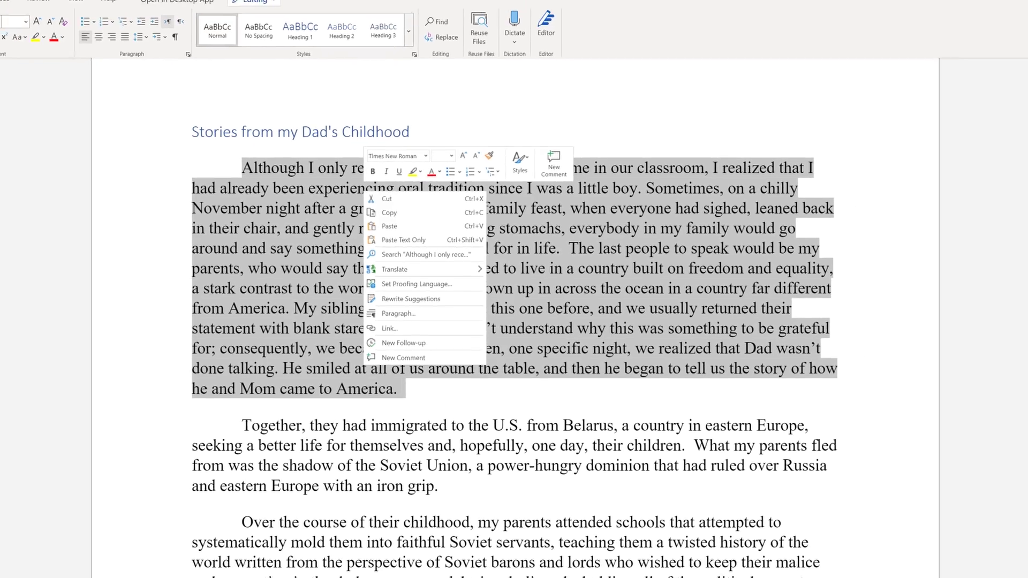
key("Escape")
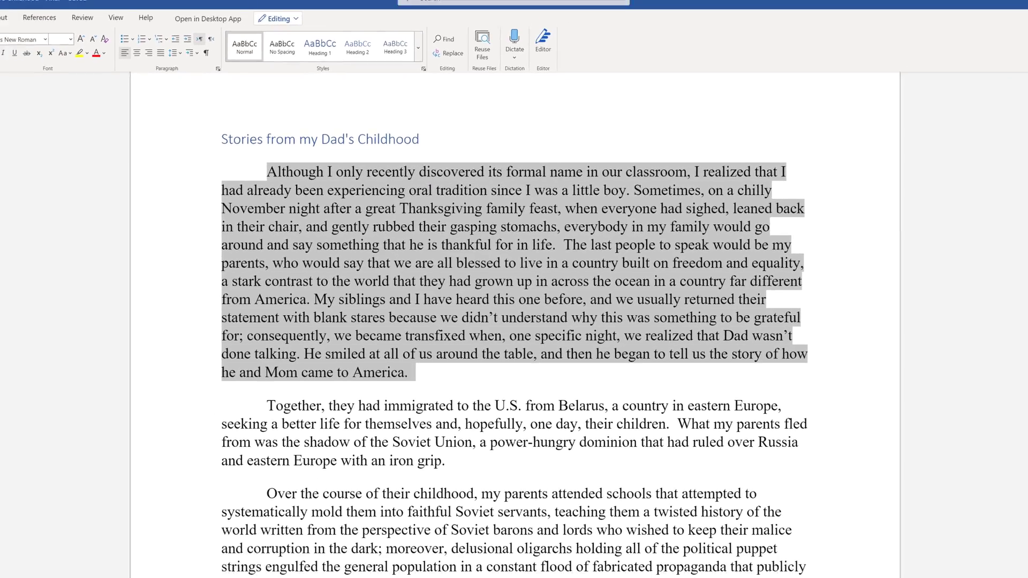
- Open the Share dialog to send an edit link to the essay
left_click(69, 41)
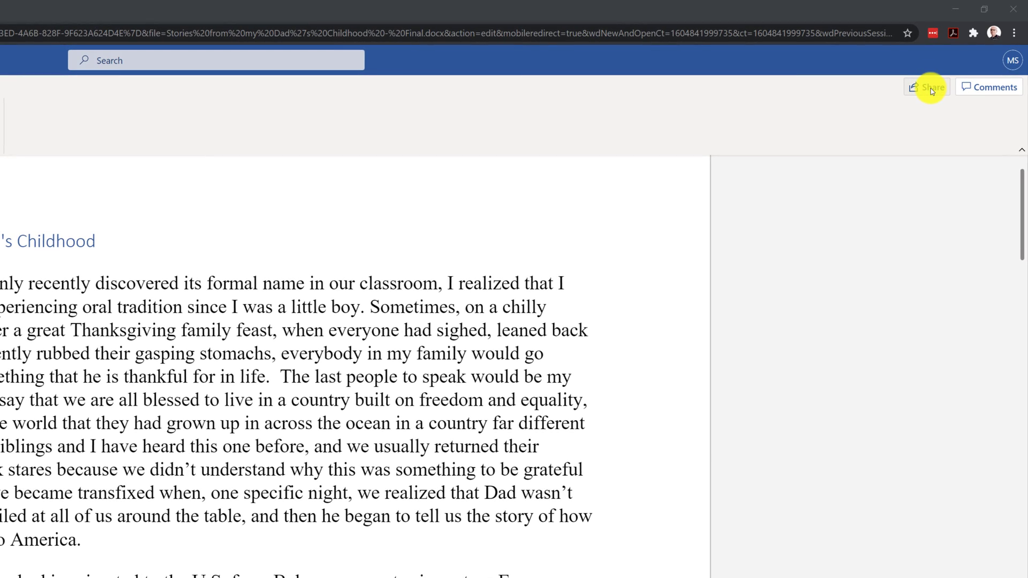
left_click(931, 90)
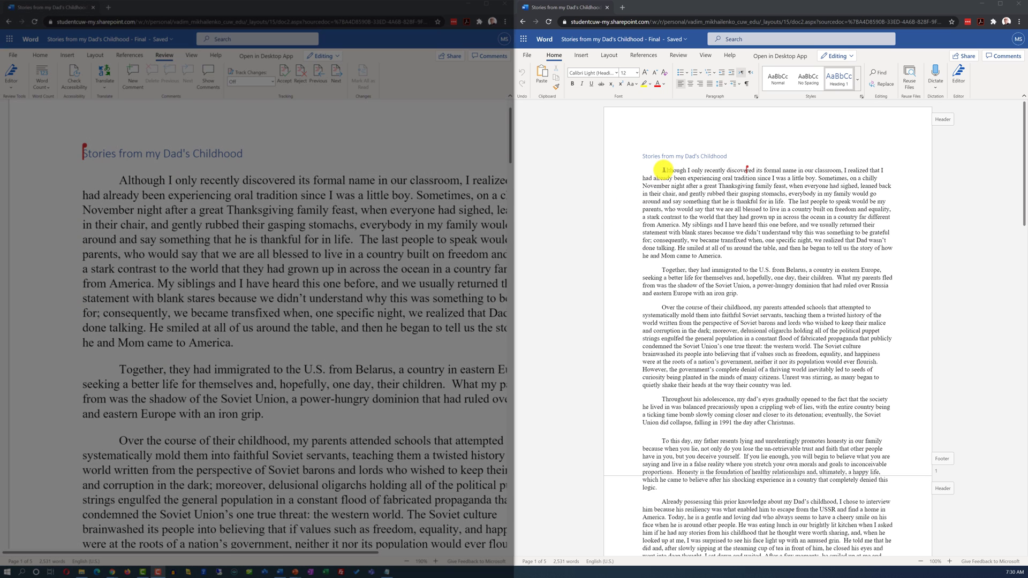
- In the right window, select the essay's first paragraph and make it bold
left_click(663, 169)
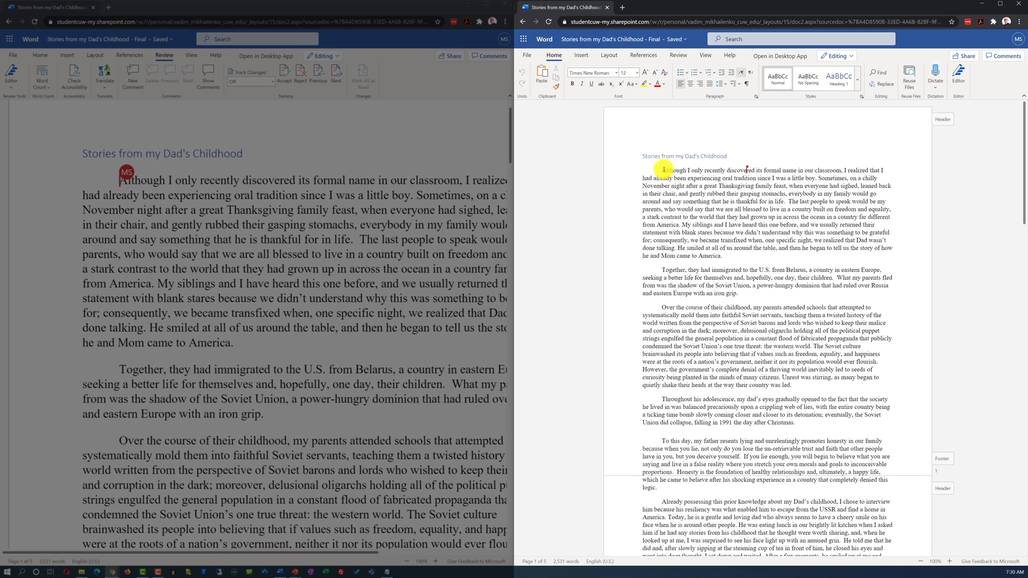
left_click_drag(689, 199, 724, 254)
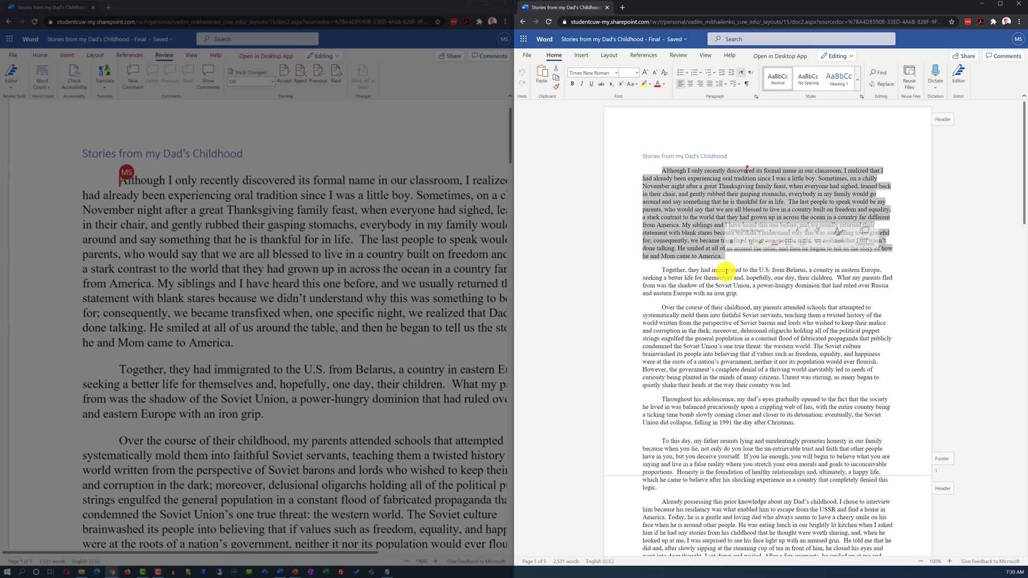
left_click(689, 173)
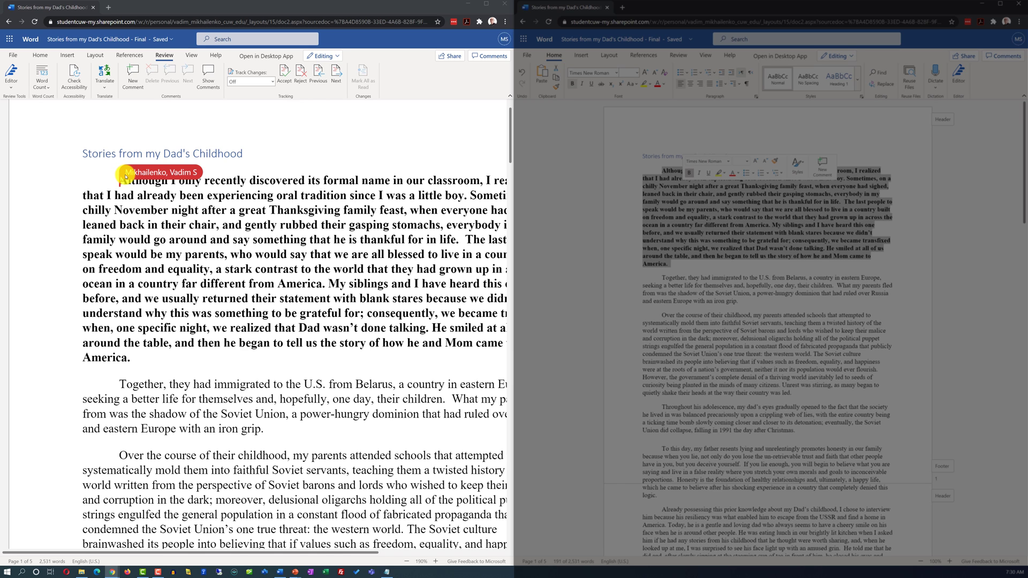
- In the left window, show the Home tab and expand the full Styles gallery
scroll(146, 117, "down", 1)
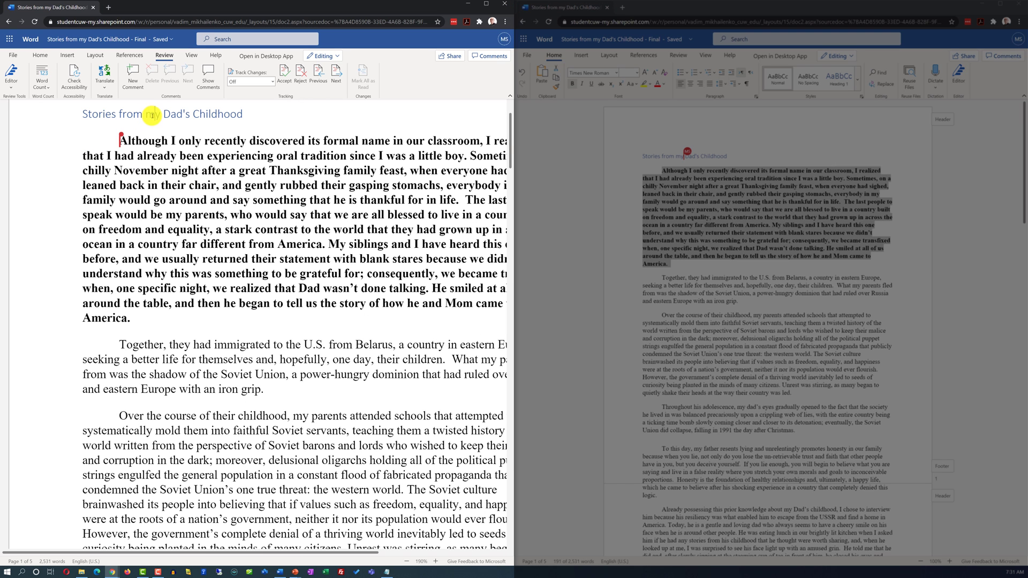
left_click(40, 55)
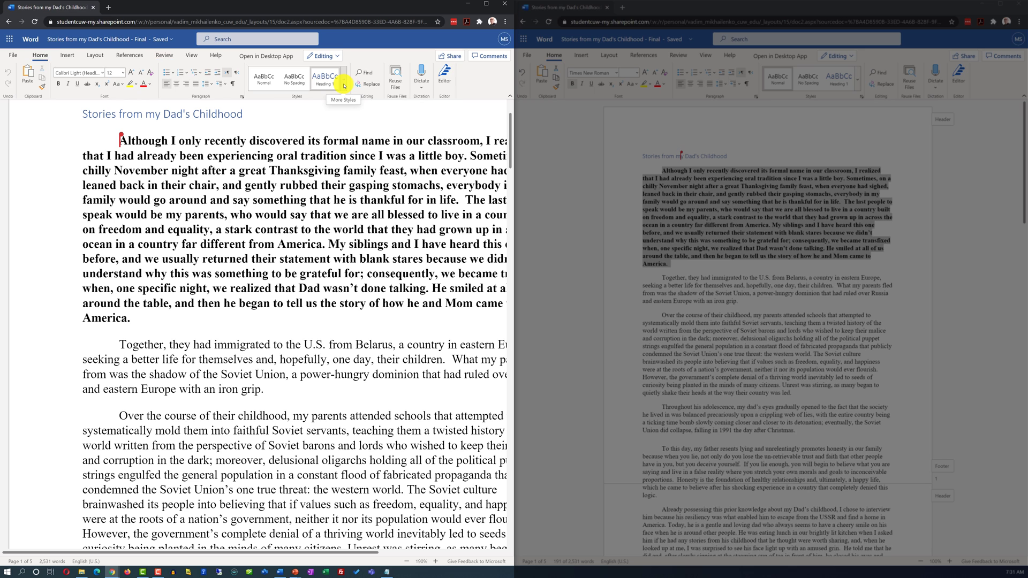
left_click(345, 85)
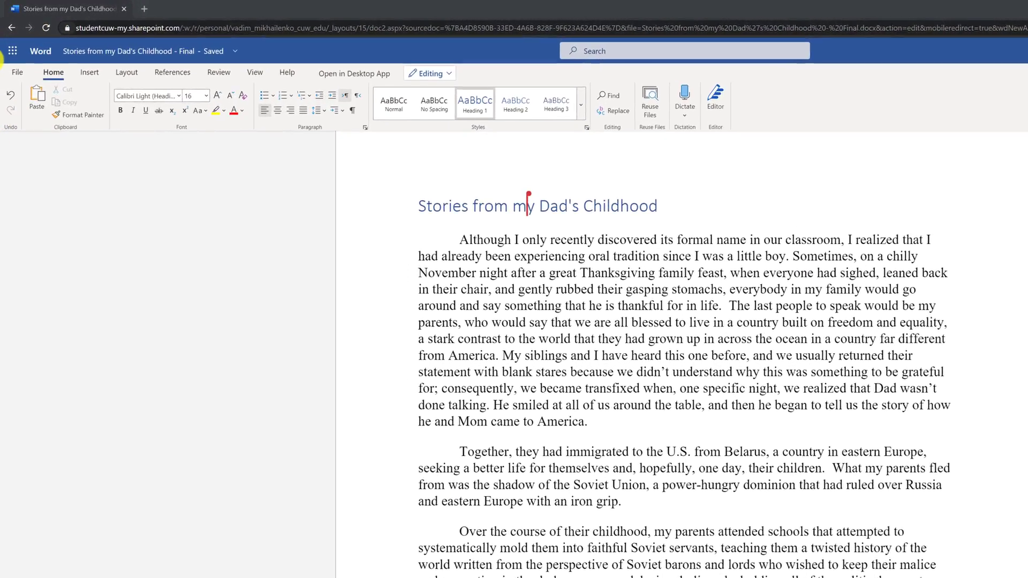
- Show the essay's Save As options: Rename, Download a Copy, PDF and ODT
left_click(17, 72)
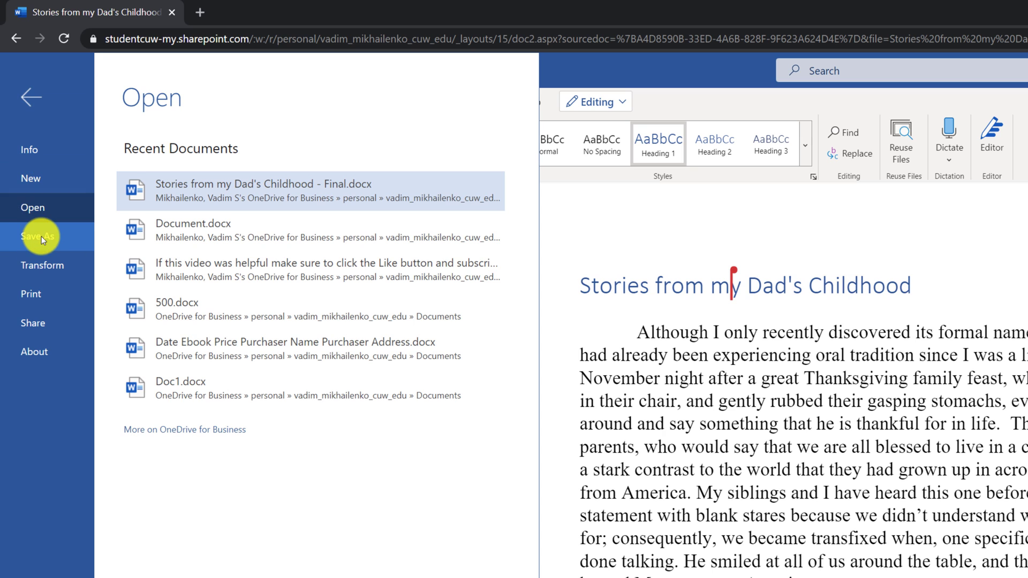
left_click(40, 236)
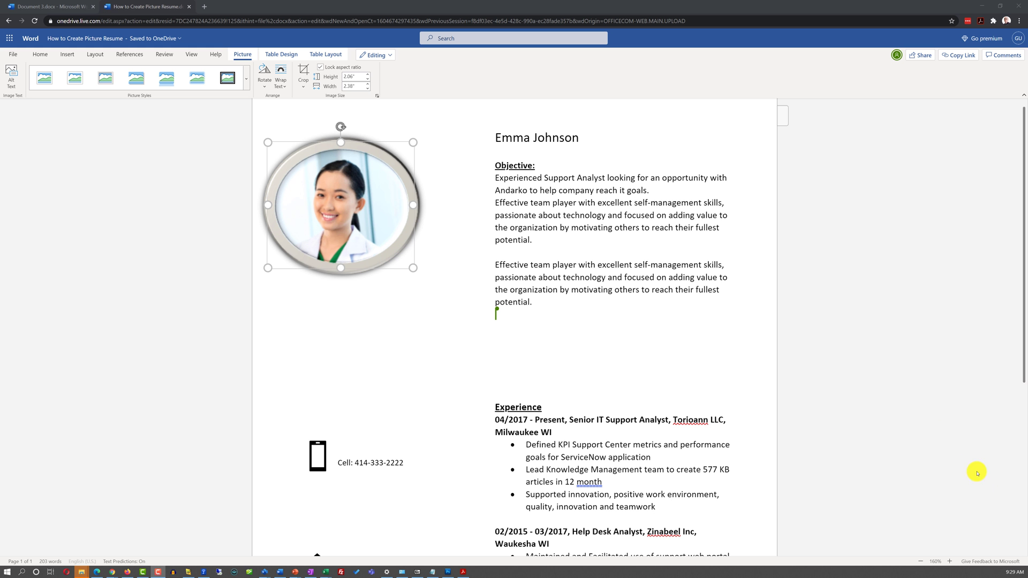
left_click(950, 562)
left_click(950, 561)
left_click(951, 561)
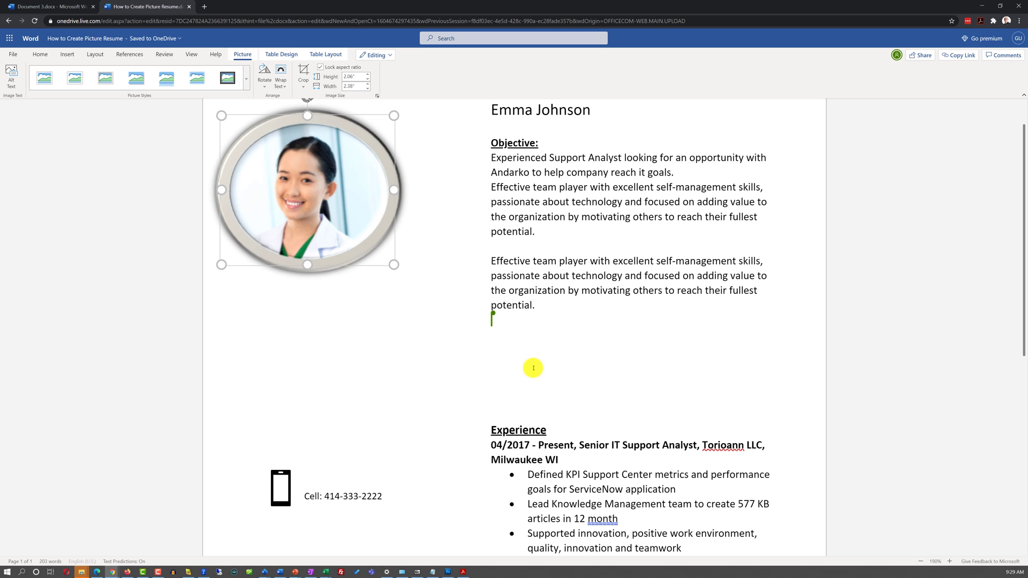
left_click(504, 274)
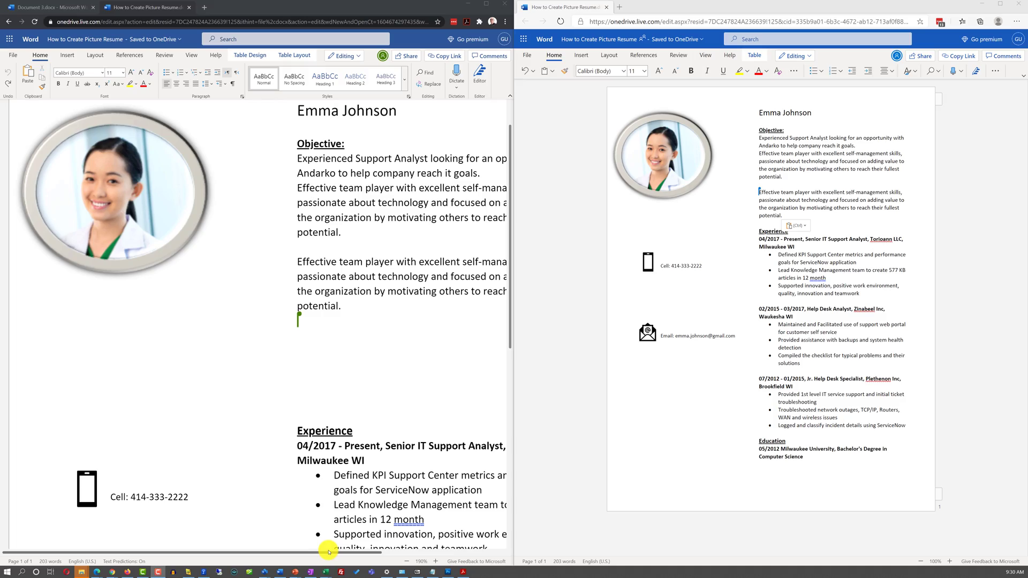
left_click_drag(328, 556, 433, 555)
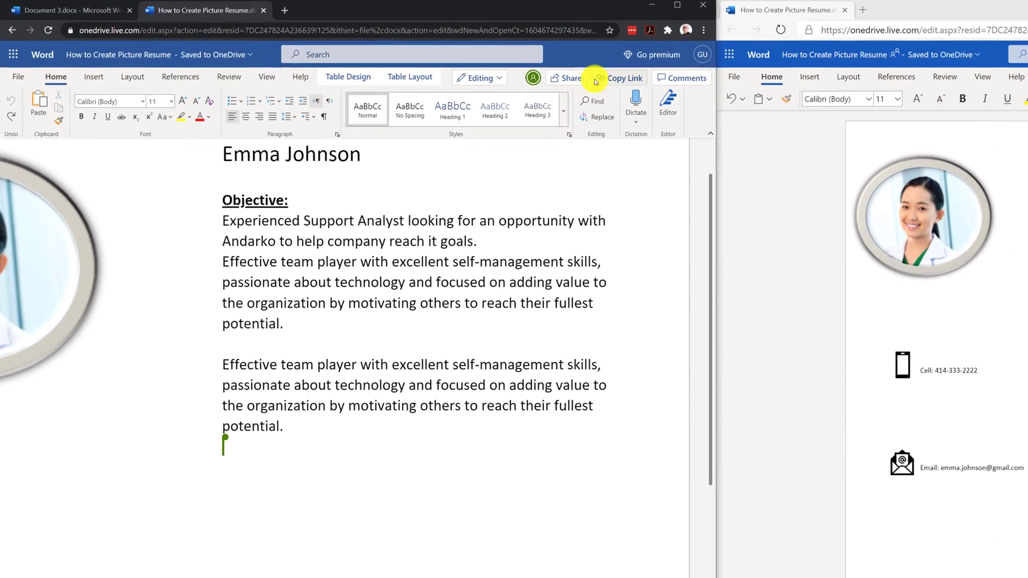
left_click(570, 80)
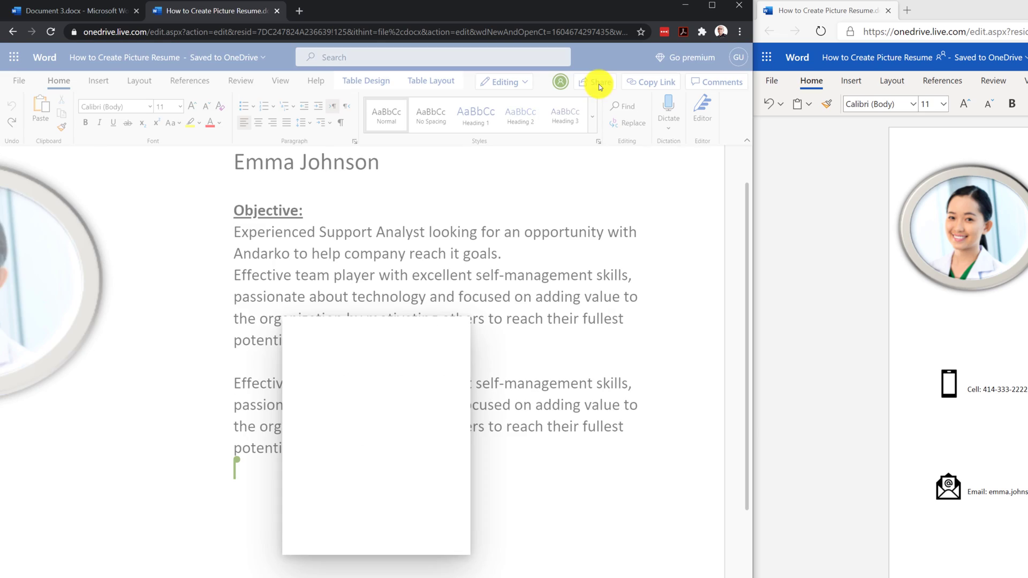
left_click(477, 281)
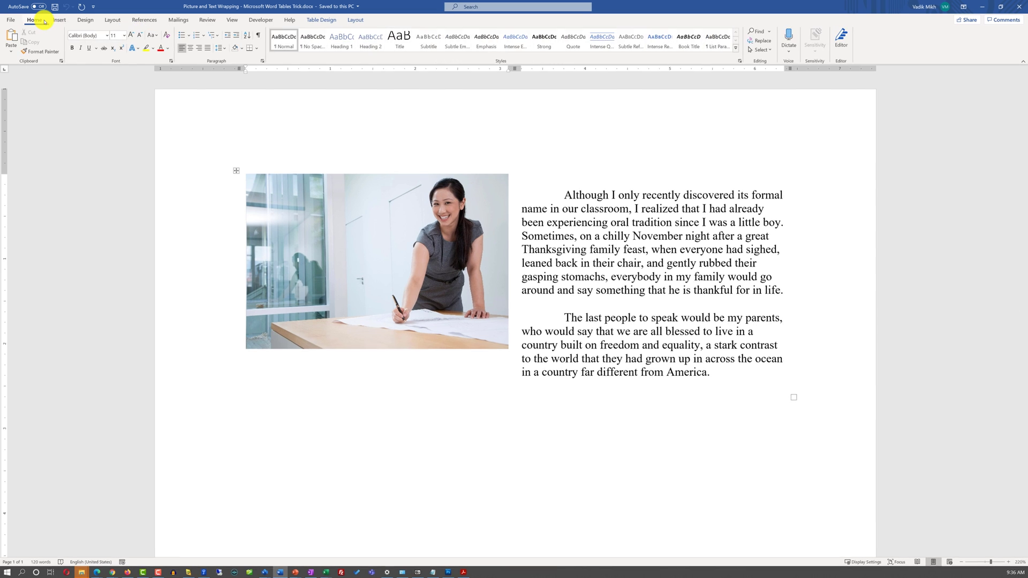
- On the Review tab, view the Track Changes, Accept and Reject dropdown choices
left_click(228, 22)
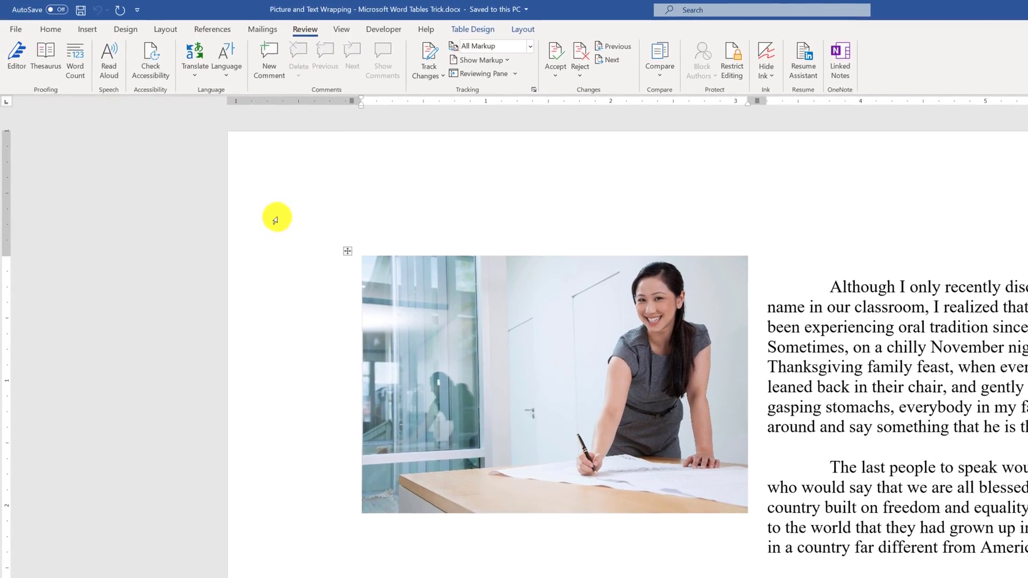
left_click(445, 78)
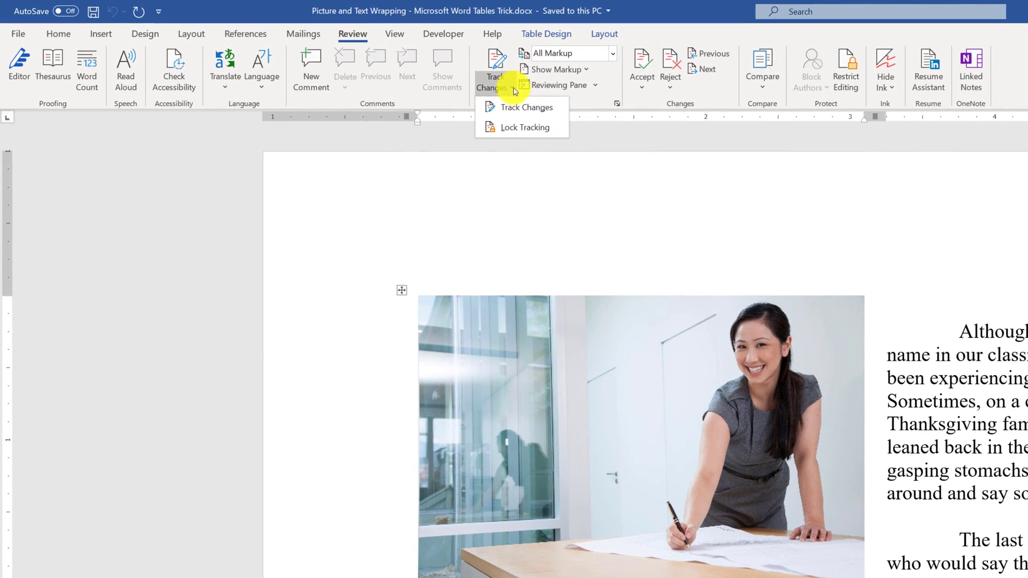
left_click(639, 81)
left_click(673, 92)
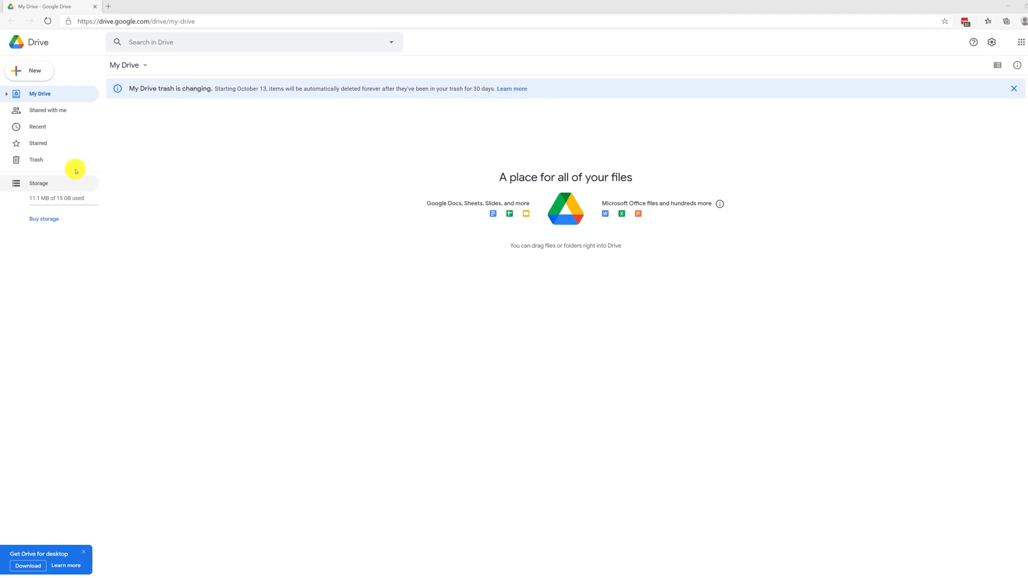
- Create a new blank Untitled Google Docs document from Drive's New menu
left_click(49, 102)
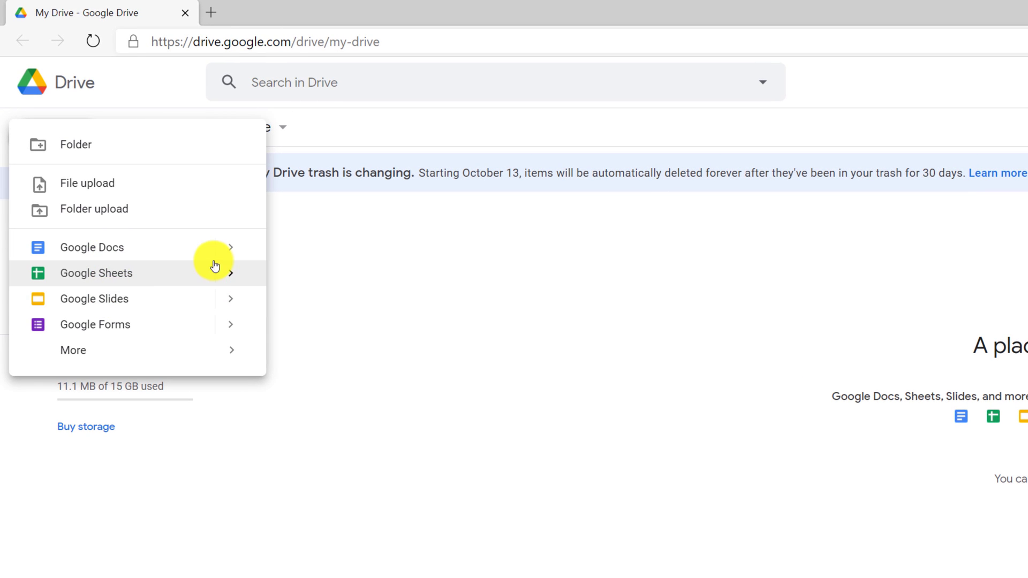
key("Escape")
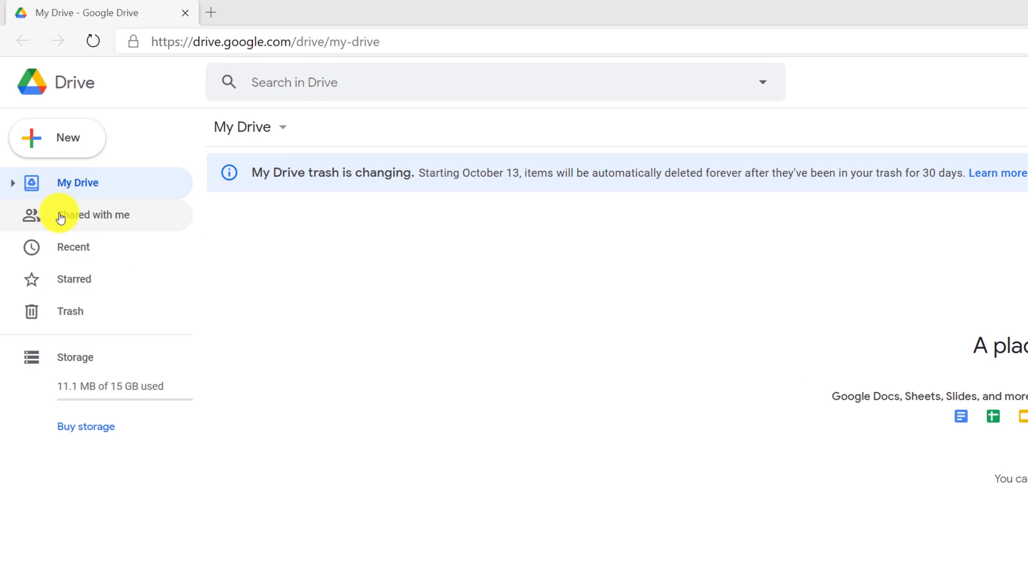
left_click(74, 137)
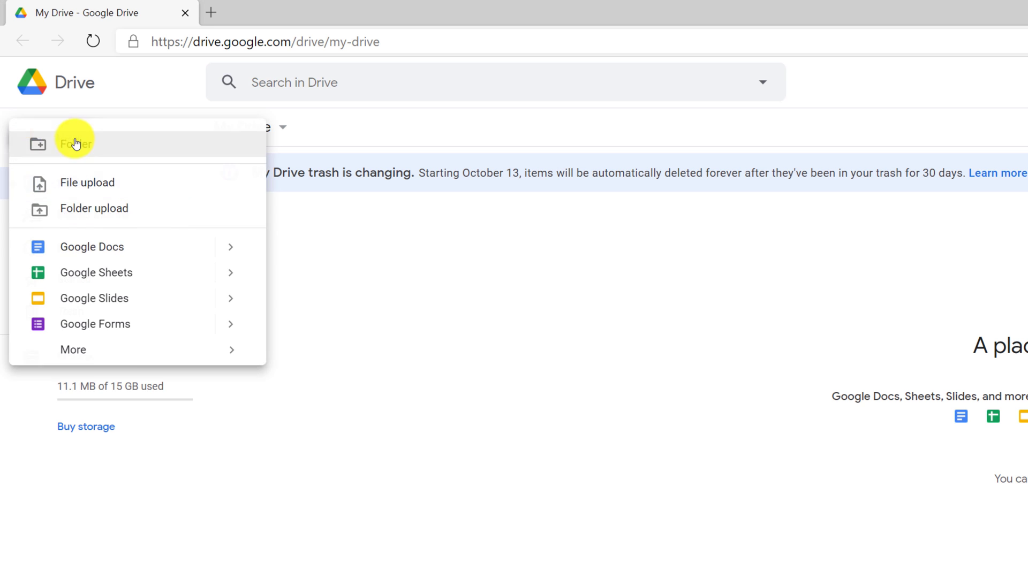
left_click(103, 254)
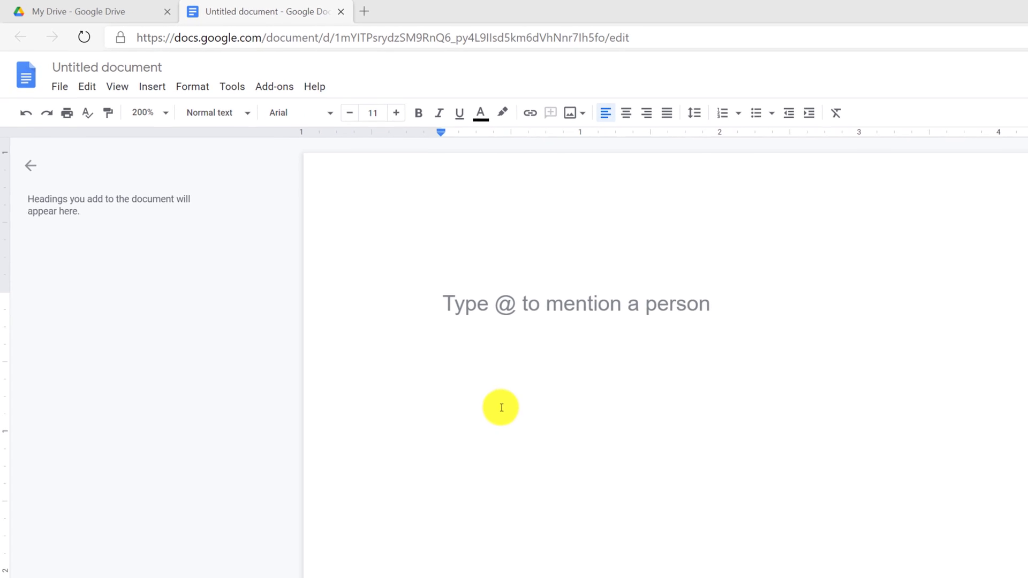